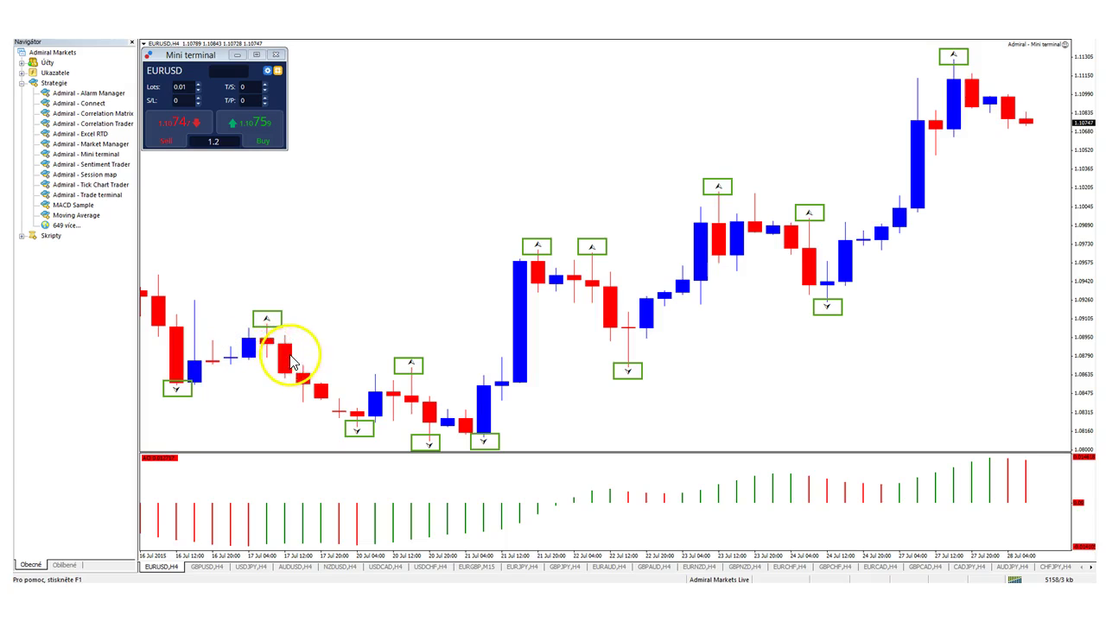
Mark the 21–22 Jul EURUSD fractals with green freehand arrows and curves, then erase them
mouse_move(527, 147)
left_mouse_down()
mouse_move(539, 215)
mouse_move(533, 228)
mouse_move(518, 223)
left_mouse_up()
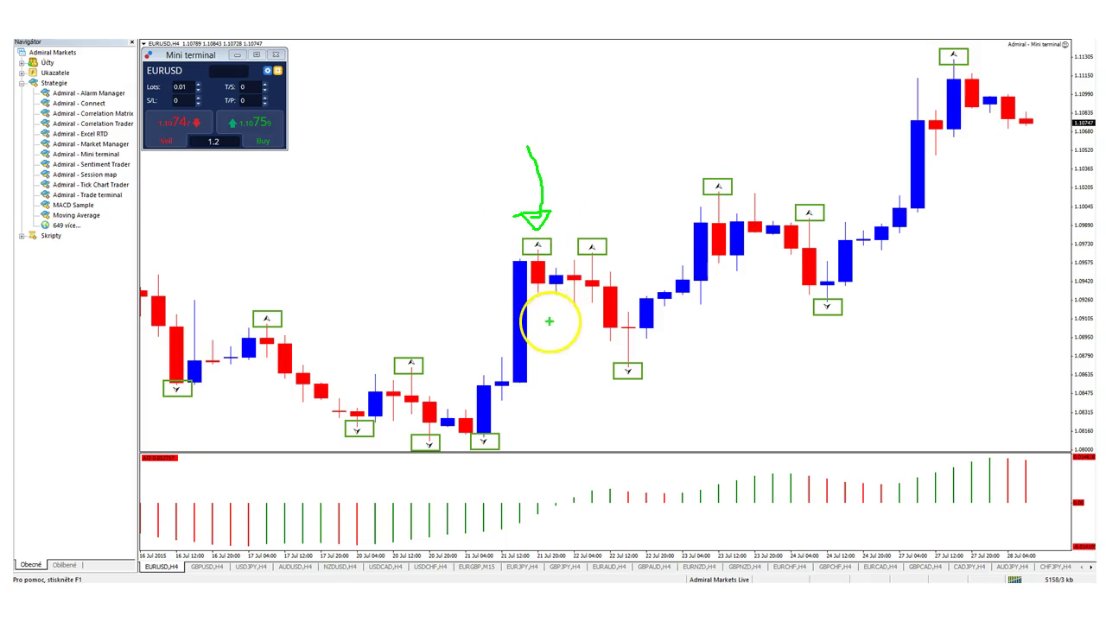
mouse_move(497, 226)
left_mouse_down()
mouse_move(481, 276)
mouse_move(498, 277)
left_mouse_up()
left_click_drag(556, 197, 566, 242)
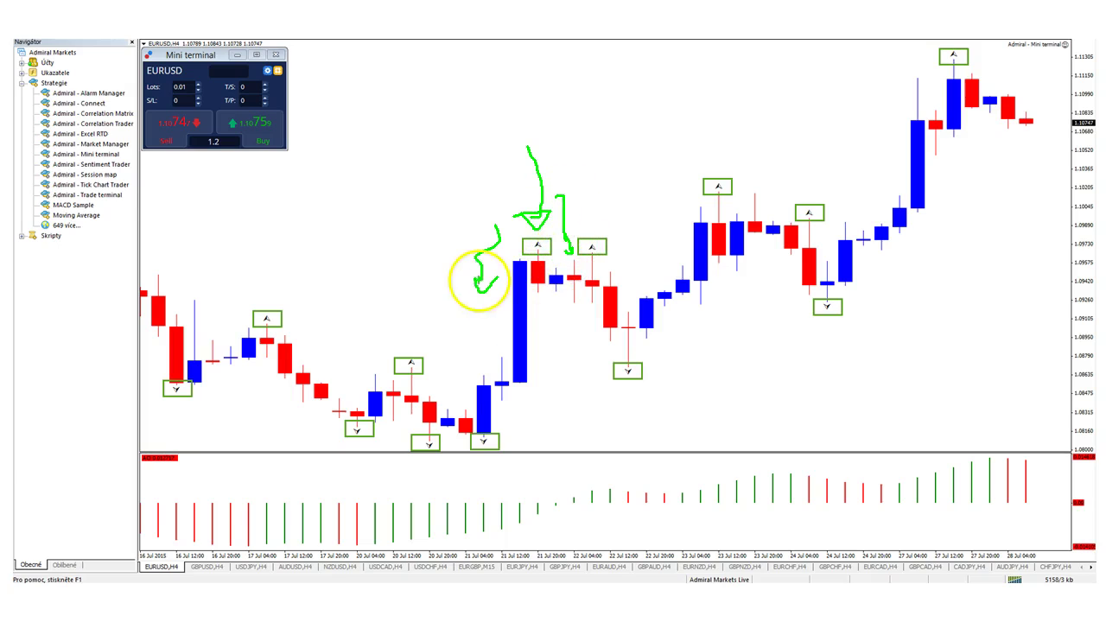
key("Escape")
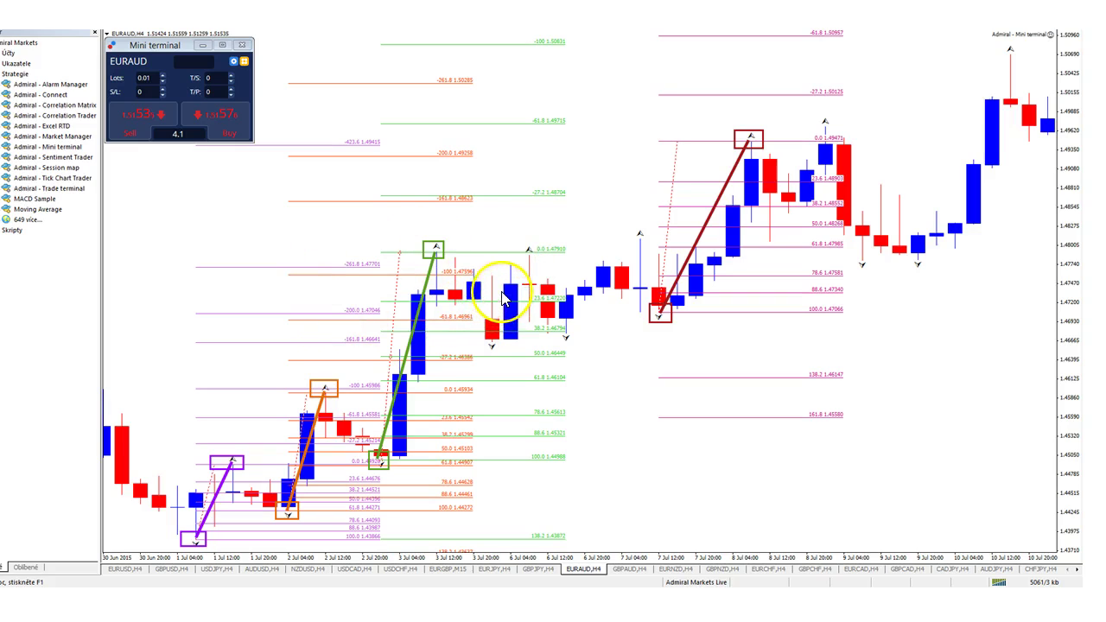
Circle the top EURAUD fractal, bracket the 1.467 pullback candle, add lines, then erase all marks
mouse_move(457, 242)
left_mouse_down()
mouse_move(409, 234)
mouse_move(455, 239)
left_mouse_up()
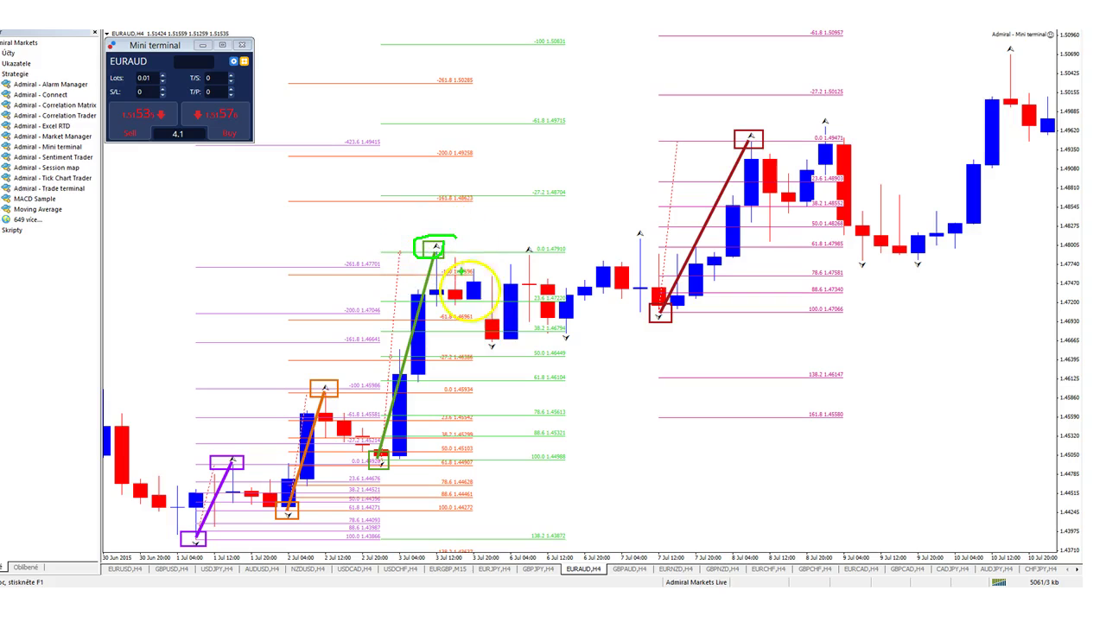
mouse_move(500, 333)
left_mouse_down()
mouse_move(526, 352)
mouse_move(521, 341)
left_mouse_up()
left_click_drag(477, 267, 575, 279)
left_click_drag(519, 305, 600, 305)
mouse_move(570, 324)
left_mouse_down()
mouse_move(633, 331)
mouse_move(768, 145)
mouse_move(782, 154)
mouse_move(776, 180)
left_mouse_up()
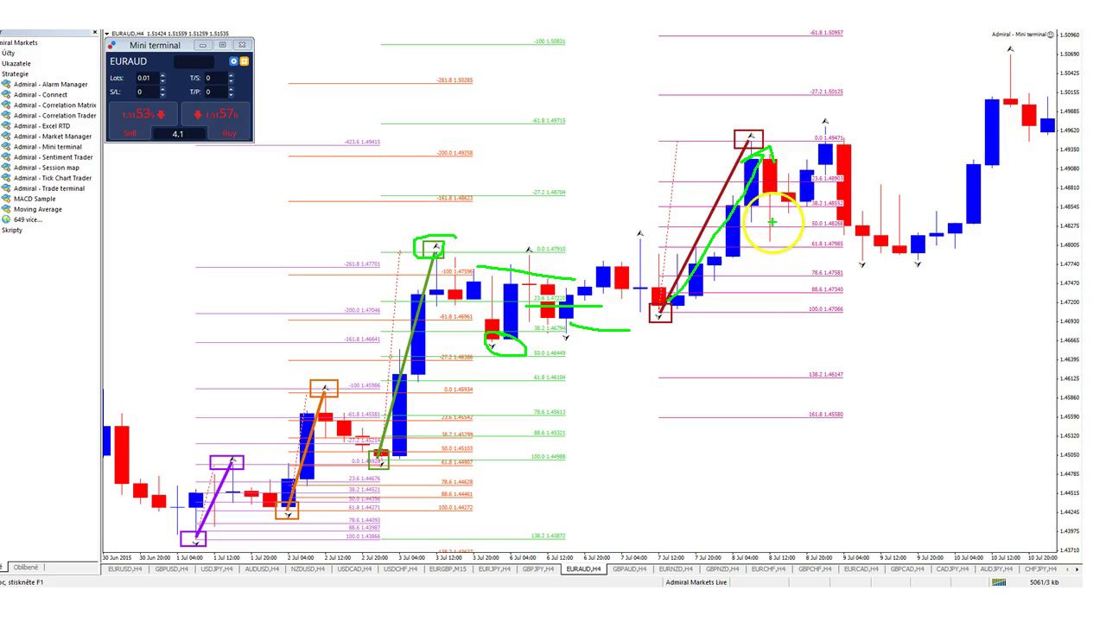
key("Escape")
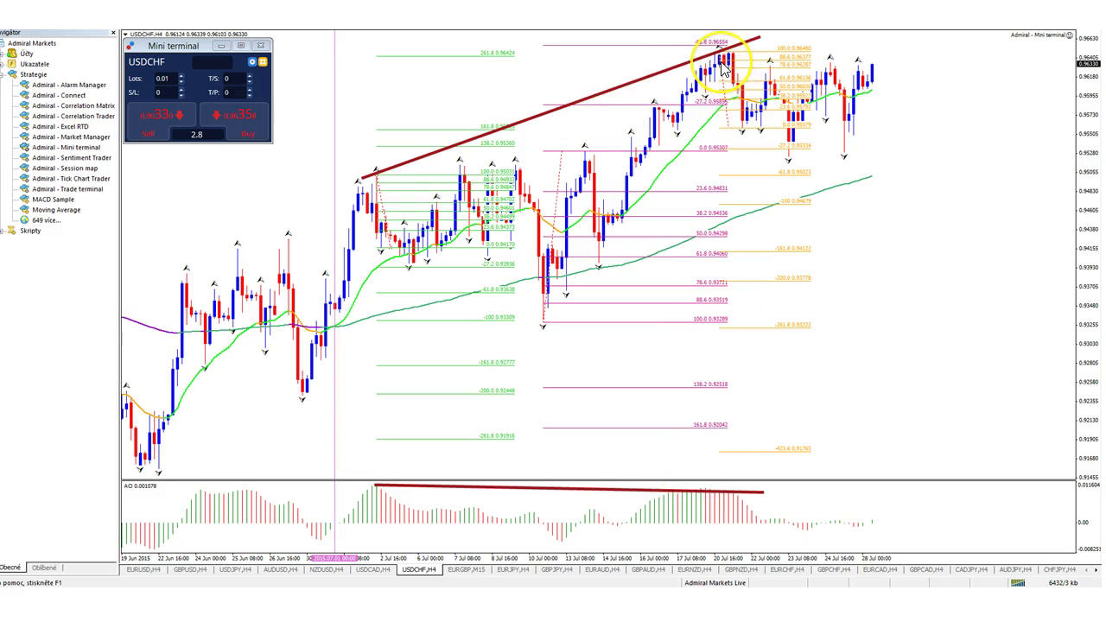
mouse_move(727, 58)
left_mouse_down()
mouse_move(740, 128)
mouse_move(794, 64)
mouse_move(818, 164)
left_mouse_up()
mouse_move(742, 126)
left_mouse_down()
mouse_move(729, 48)
mouse_move(740, 129)
mouse_move(757, 121)
mouse_move(740, 54)
mouse_move(719, 59)
left_mouse_up()
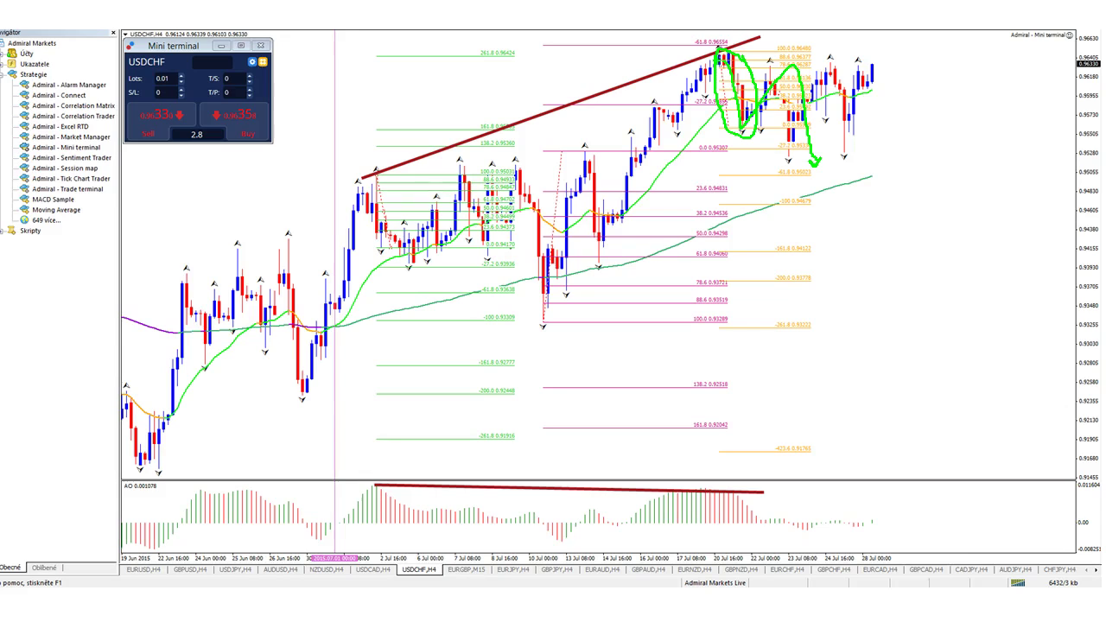
left_click(718, 51)
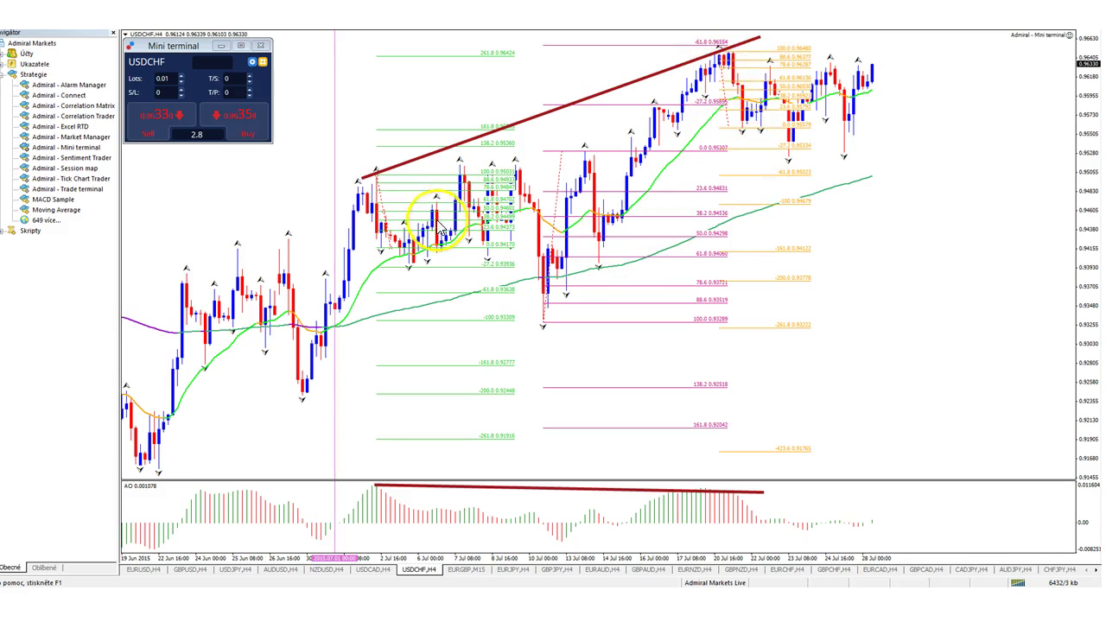
Mark the early-July USDCHF peak, the low below it and the upper fractal in green, then erase them
left_click_drag(389, 163, 382, 185)
left_click_drag(415, 255, 391, 250)
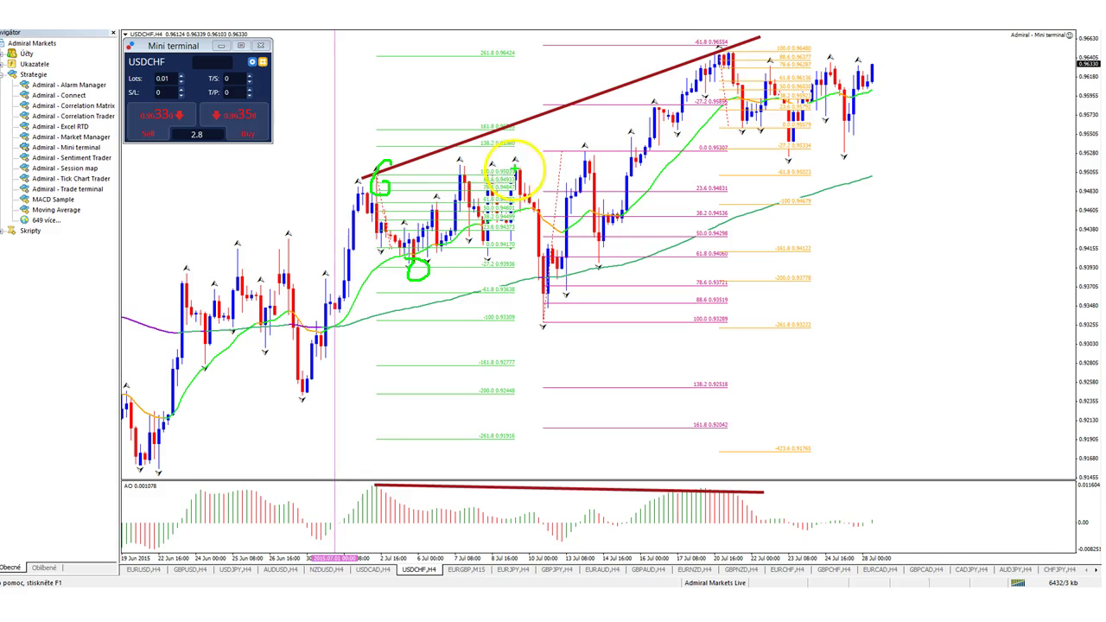
mouse_move(508, 169)
left_mouse_down()
mouse_move(575, 87)
mouse_move(605, 95)
left_mouse_up()
key("Escape")
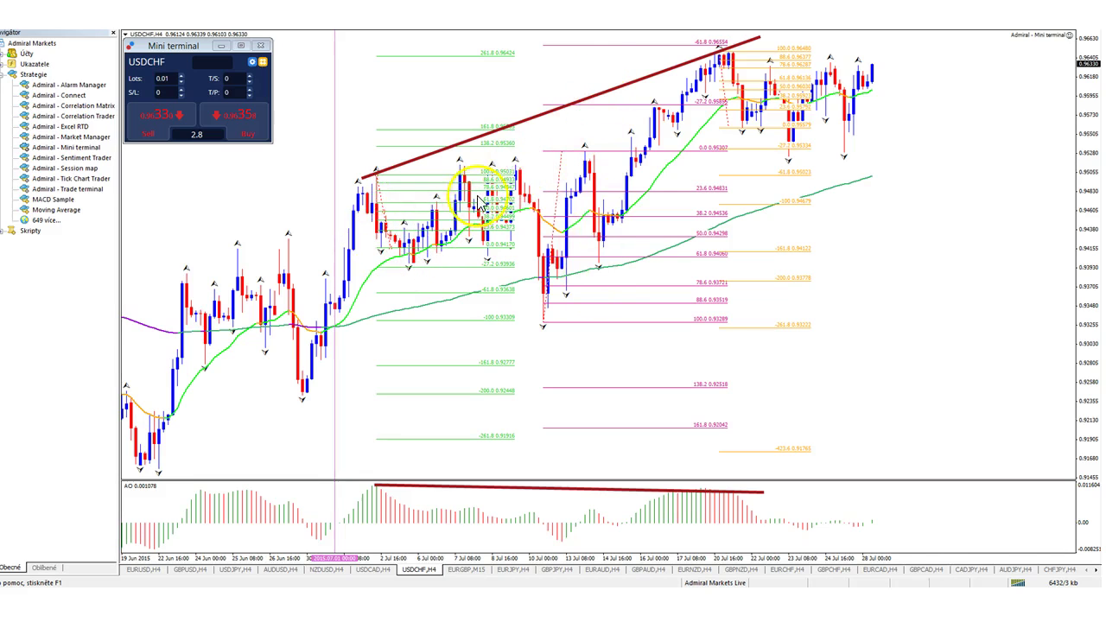
Re-enable freehand drawing (Ctrl+2), circle the July 13-14 tops and July 10 and 14 lows, add an up-arrow, then erase
key("ctrl+2")
mouse_move(586, 143)
left_mouse_down()
mouse_move(554, 156)
mouse_move(598, 145)
left_mouse_up()
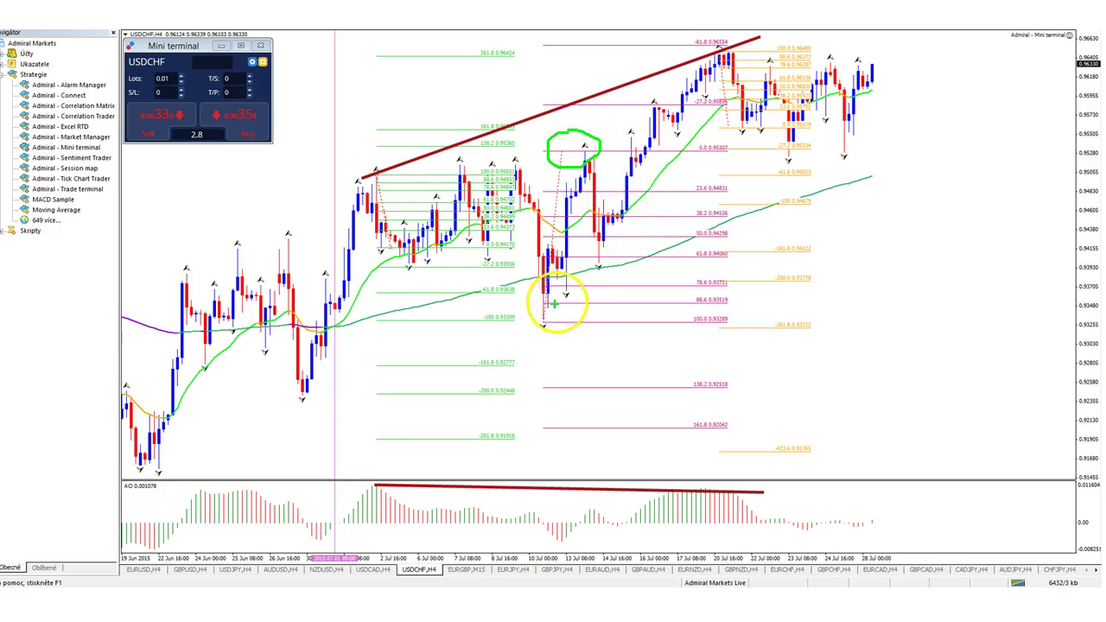
mouse_move(550, 312)
left_mouse_down()
mouse_move(517, 325)
mouse_move(558, 304)
left_mouse_up()
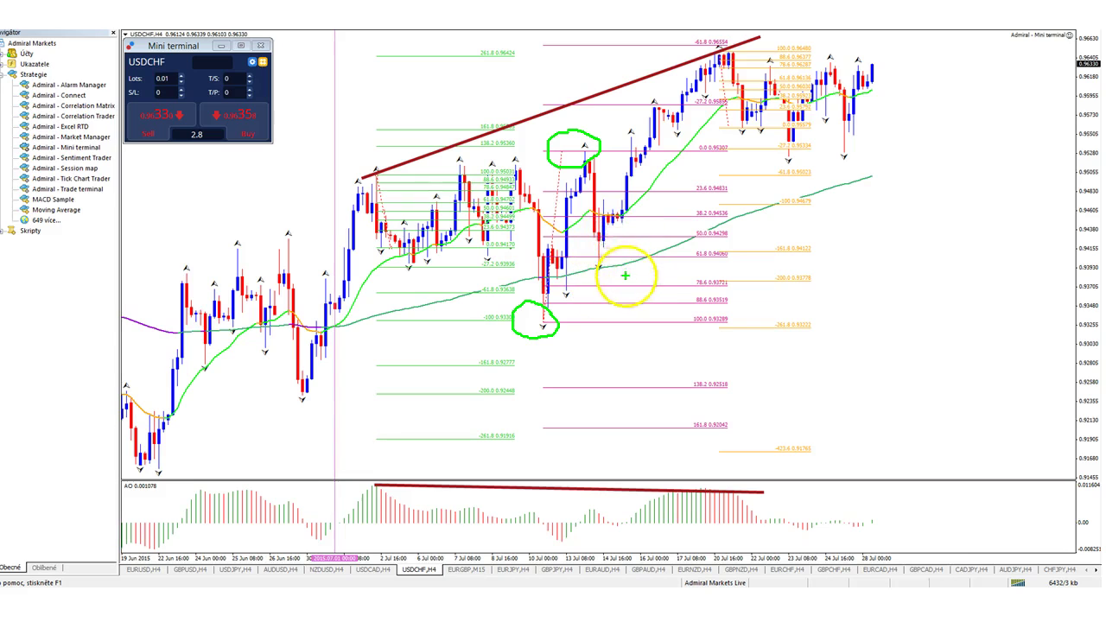
left_click_drag(612, 252, 645, 235)
left_click_drag(596, 101, 596, 116)
mouse_move(525, 381)
left_mouse_down()
mouse_move(541, 351)
mouse_move(545, 362)
left_mouse_up()
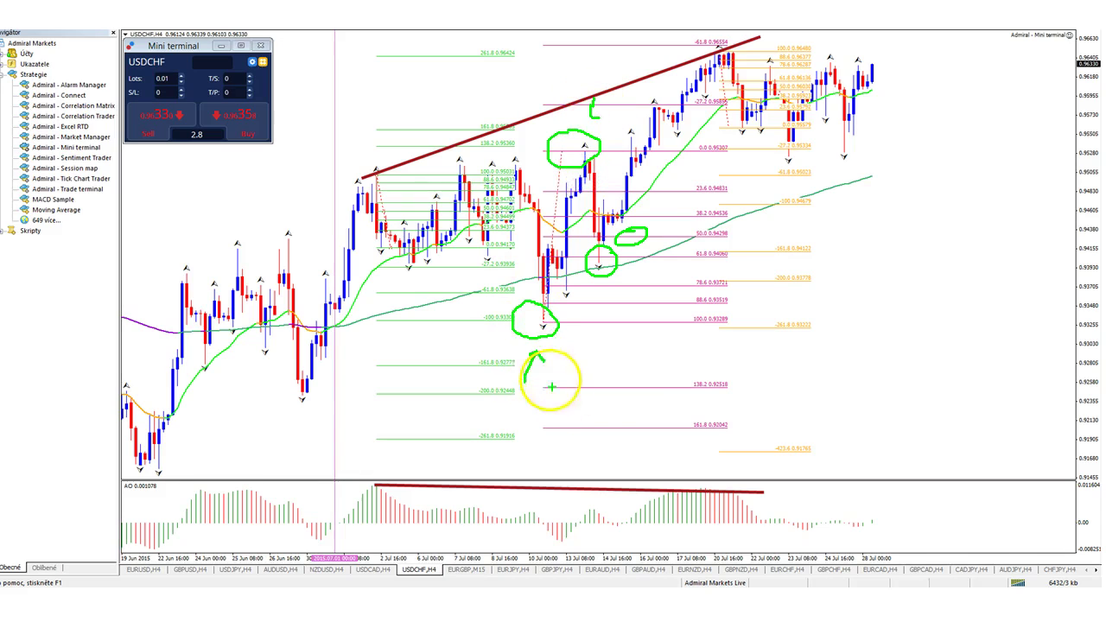
key("Escape")
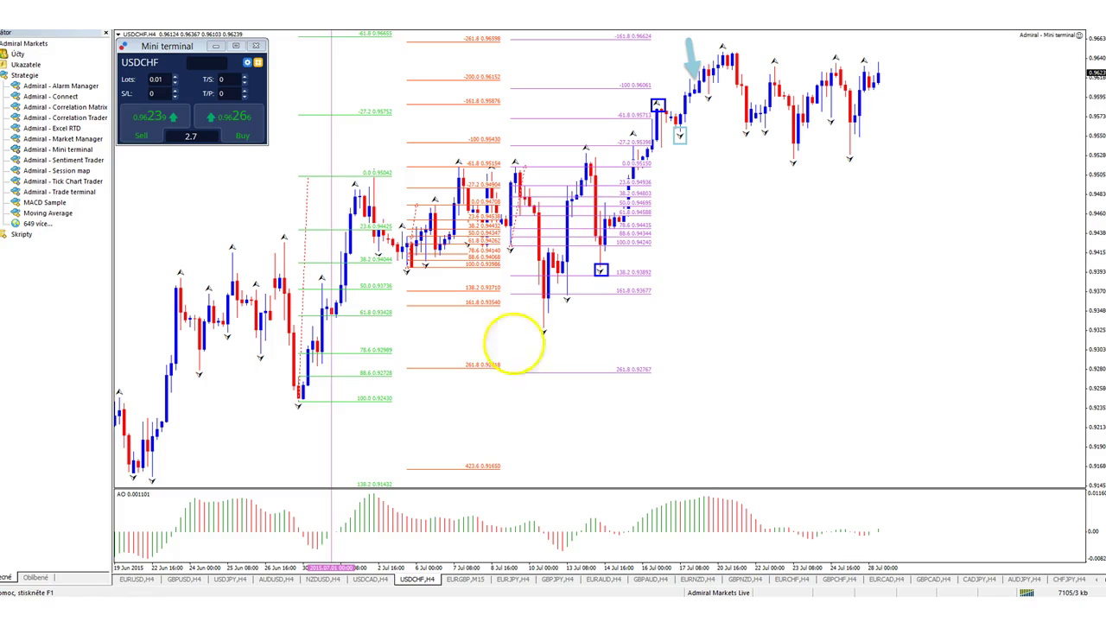
mouse_move(491, 163)
left_mouse_down()
mouse_move(548, 93)
mouse_move(558, 115)
left_mouse_up()
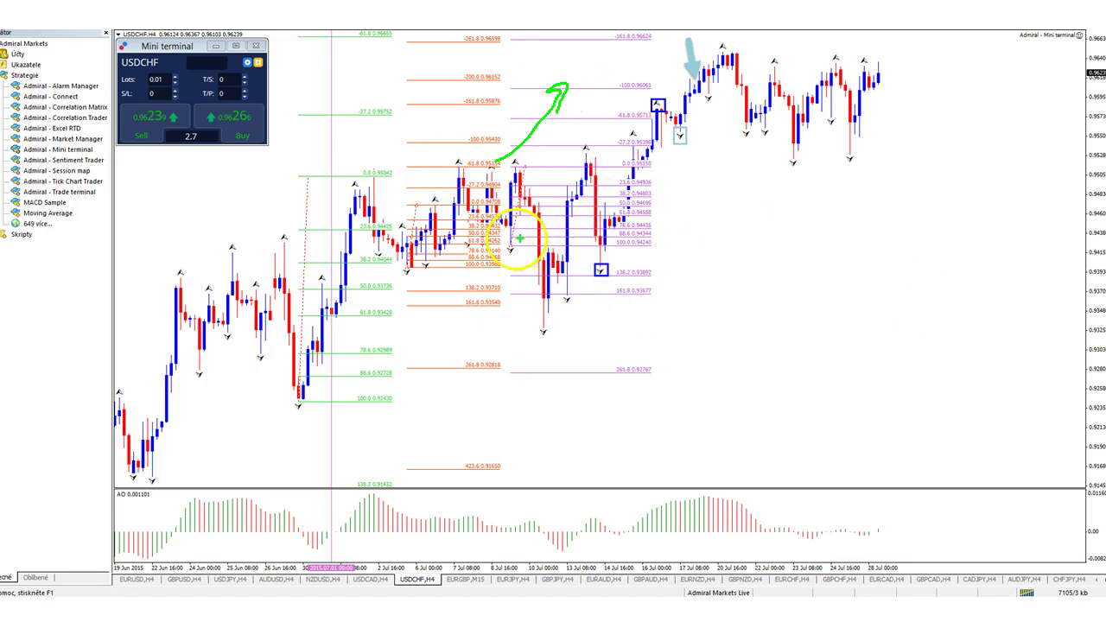
mouse_move(431, 201)
left_mouse_down()
mouse_move(414, 204)
mouse_move(425, 244)
mouse_move(433, 206)
left_mouse_up()
left_click_drag(325, 182, 380, 182)
left_click_drag(340, 399, 400, 398)
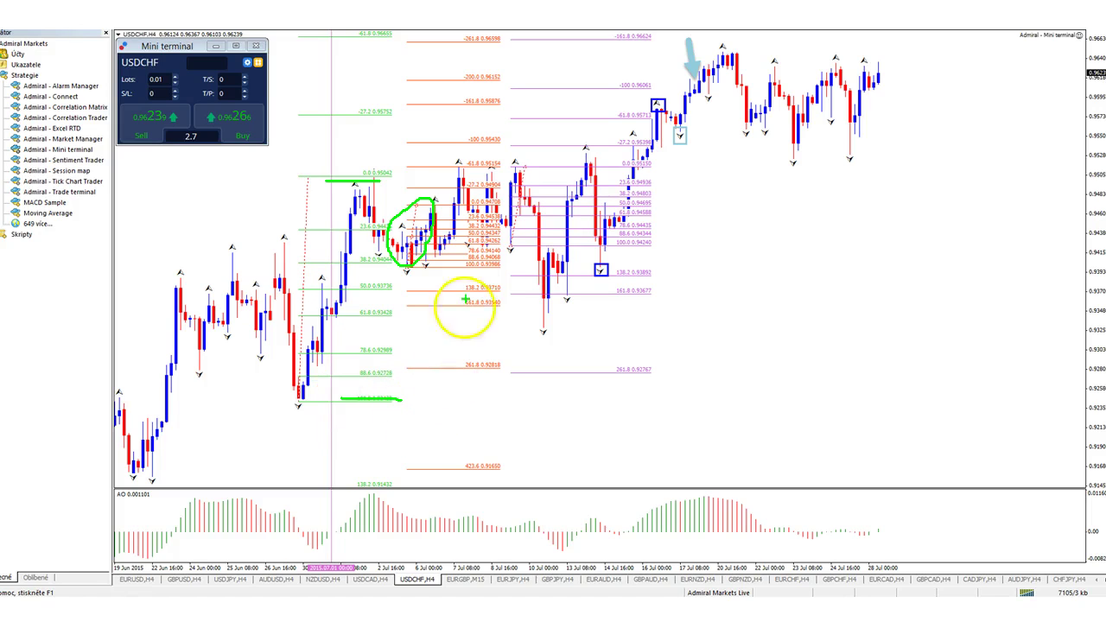
mouse_move(531, 183)
left_mouse_down()
mouse_move(528, 168)
mouse_move(510, 253)
mouse_move(521, 183)
left_mouse_up()
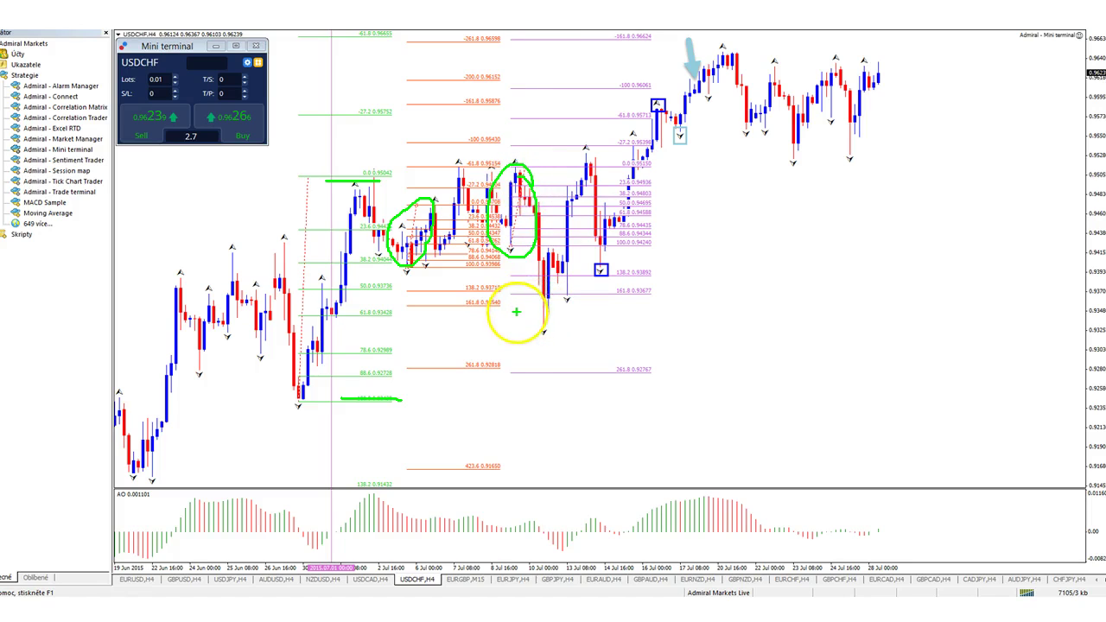
mouse_move(546, 312)
left_mouse_down()
mouse_move(402, 300)
mouse_move(359, 329)
mouse_move(531, 298)
mouse_move(523, 309)
left_mouse_up()
key("Escape")
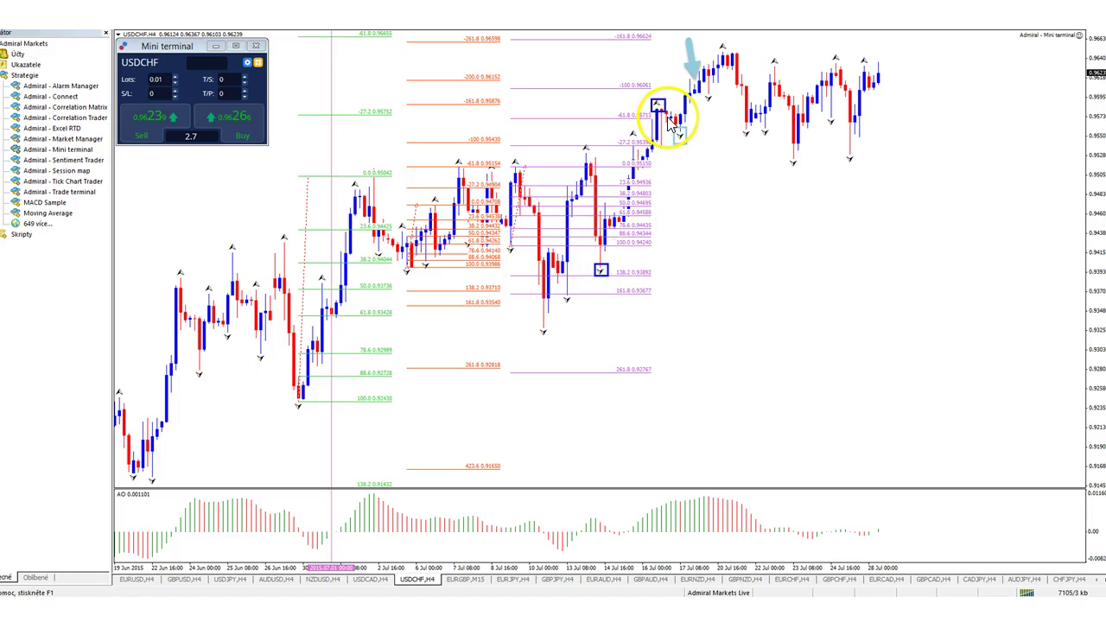
left_click_drag(655, 102, 662, 108)
left_click_drag(609, 266, 601, 275)
left_click_drag(669, 135, 687, 141)
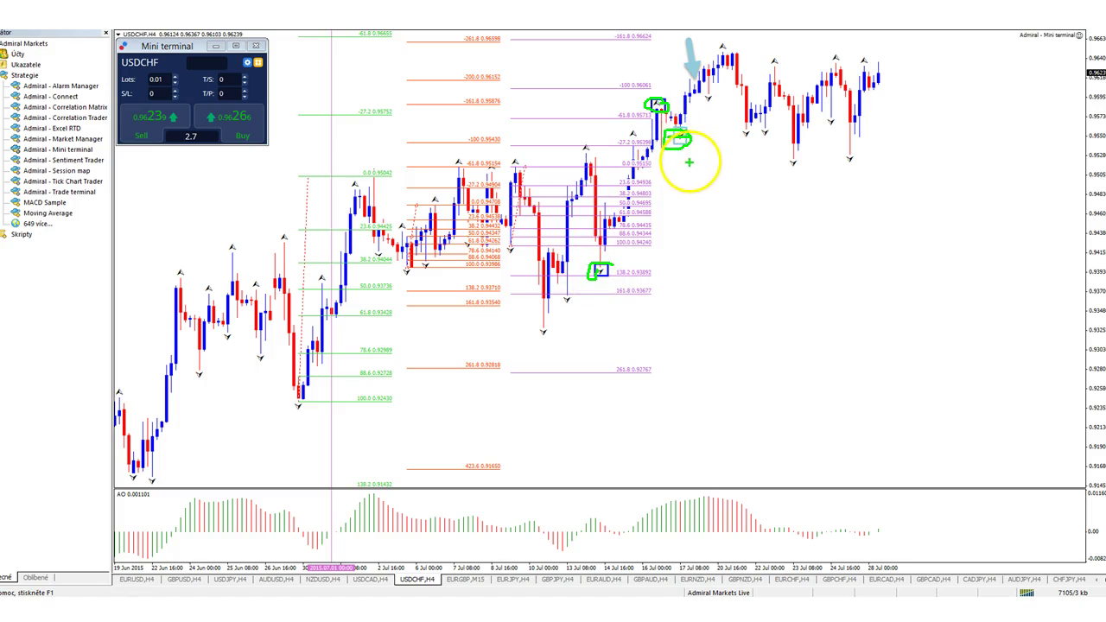
mouse_move(689, 102)
left_mouse_down()
mouse_move(709, 92)
mouse_move(717, 114)
left_mouse_up()
left_click_drag(615, 114, 722, 114)
left_click_drag(612, 272, 709, 271)
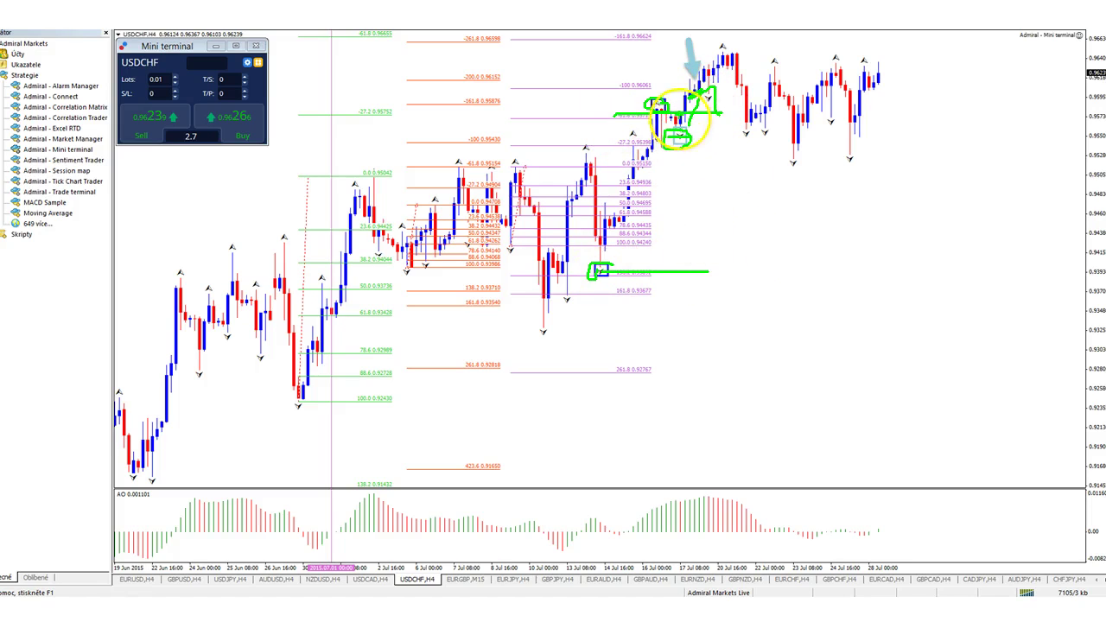
left_click_drag(699, 134, 683, 129)
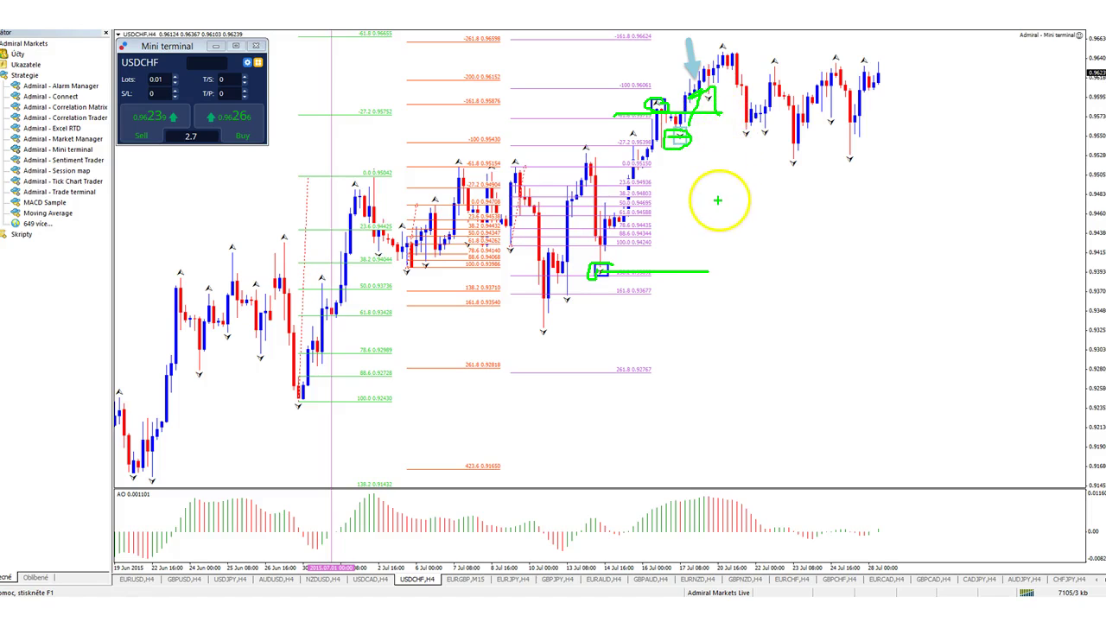
key("Escape")
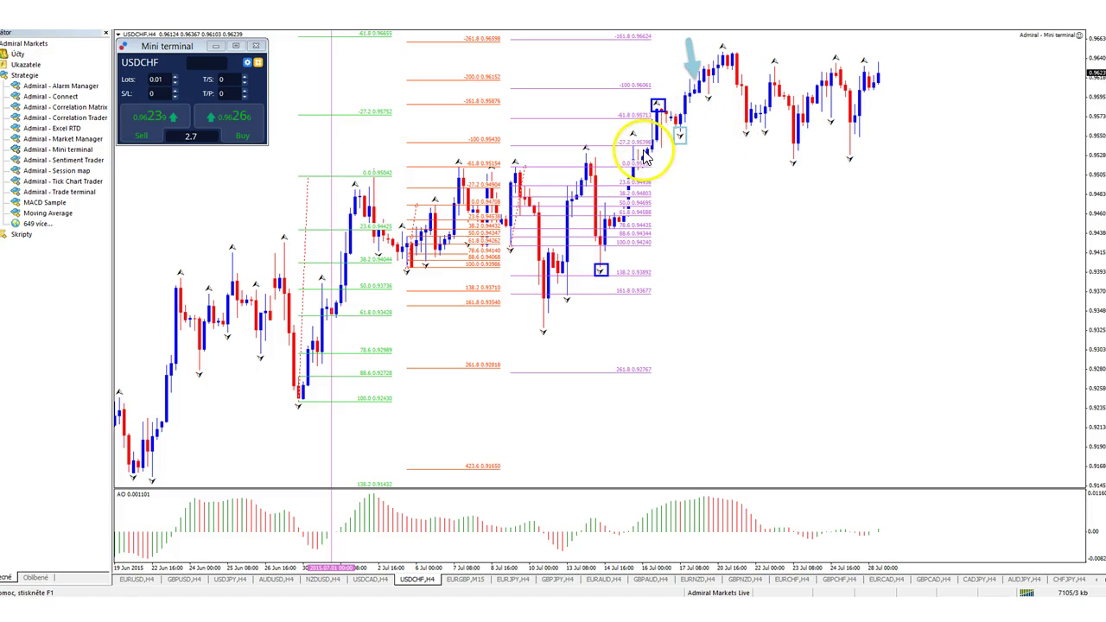